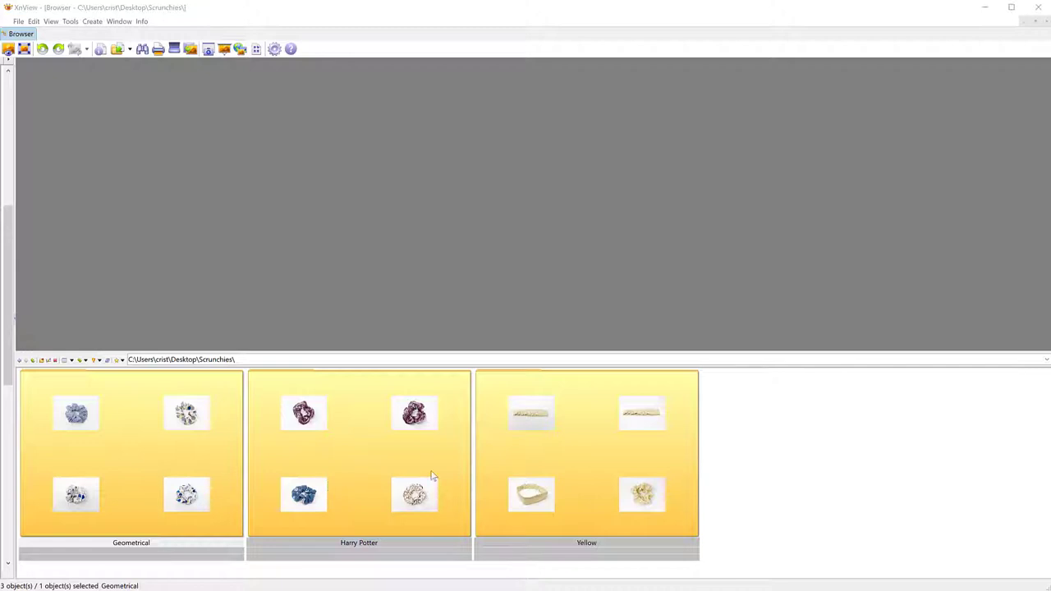
Step: Open the Geometrical folder and preview photos DSC03078, DSC03099 and DSC03130
double_click(174, 439)
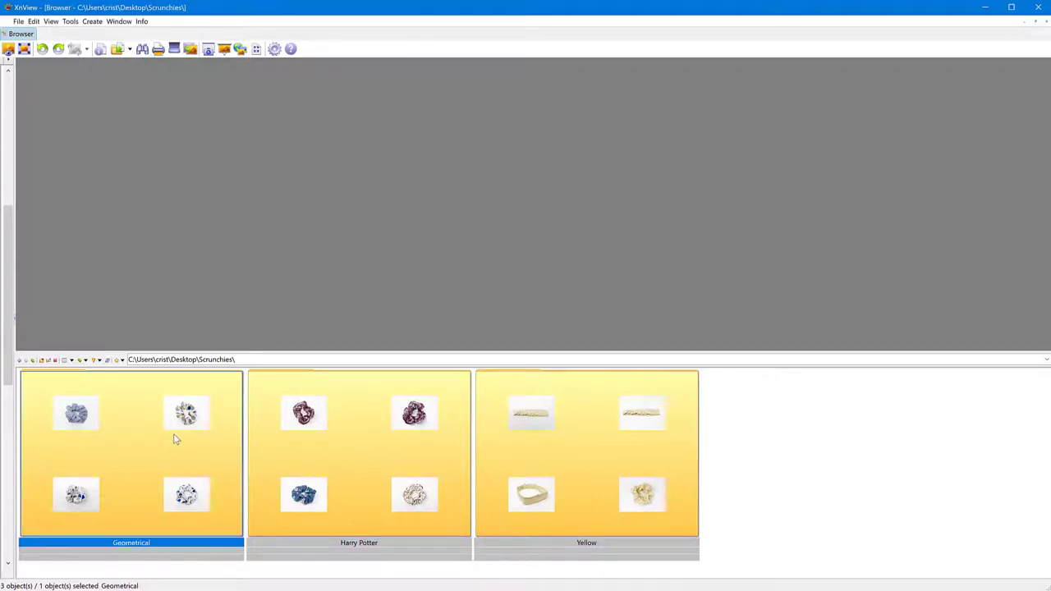
left_click(347, 483)
left_click(561, 496)
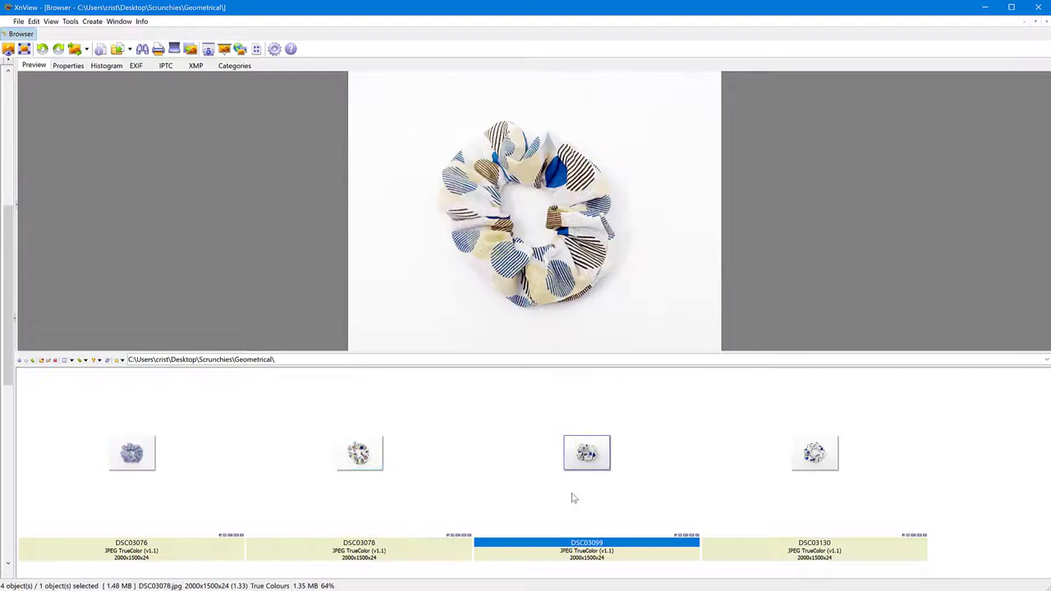
left_click(814, 500)
left_click(493, 493)
left_click(394, 475)
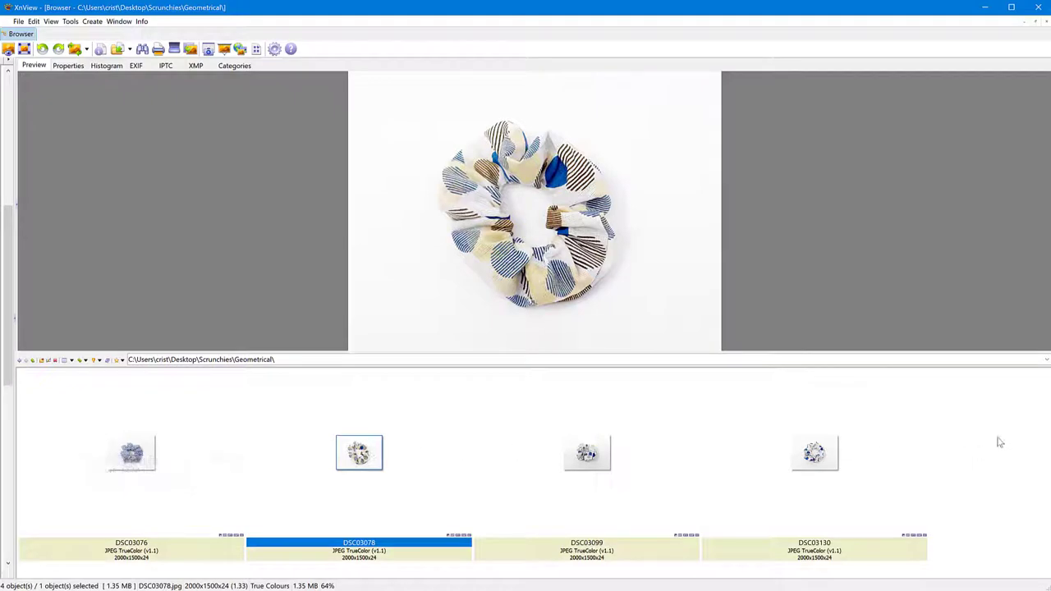
Step: Select all four Geometrical photos after a glance at View > Layout, then bring up the Create menu
left_click_drag(1000, 438, 128, 491)
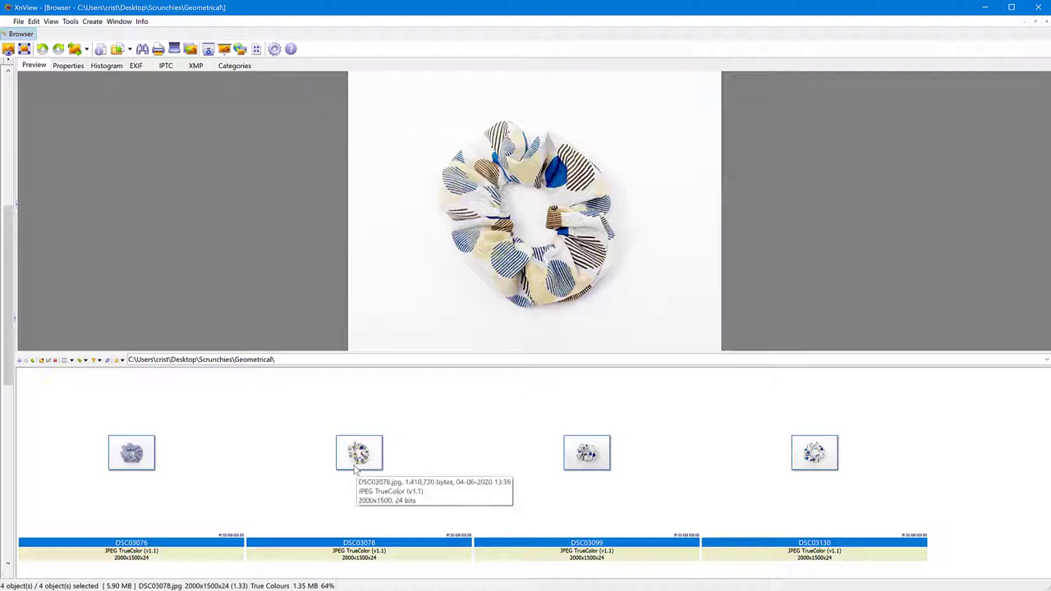
left_click(51, 21)
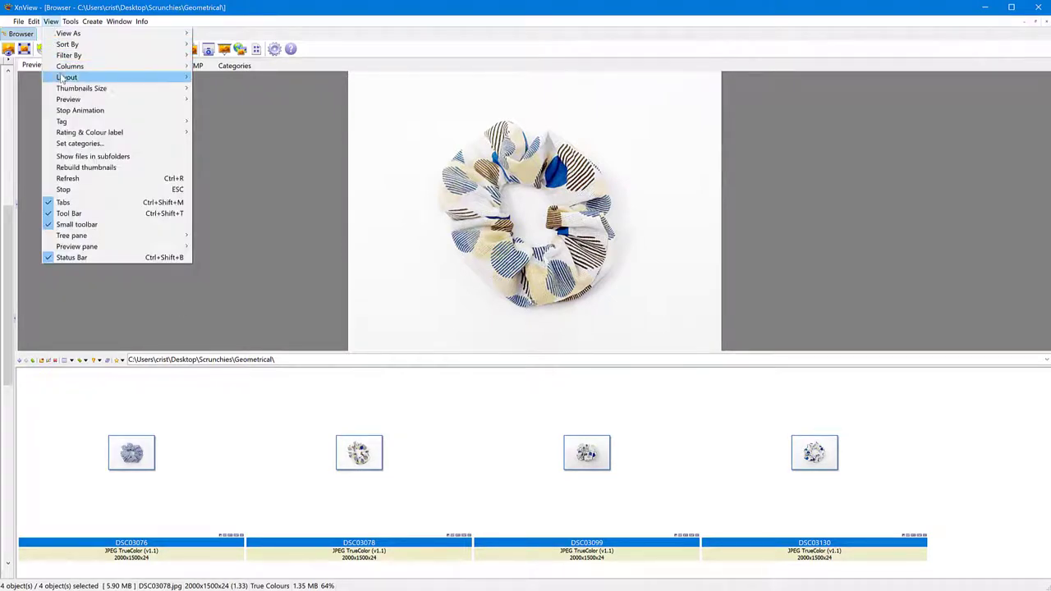
mouse_move(119, 80)
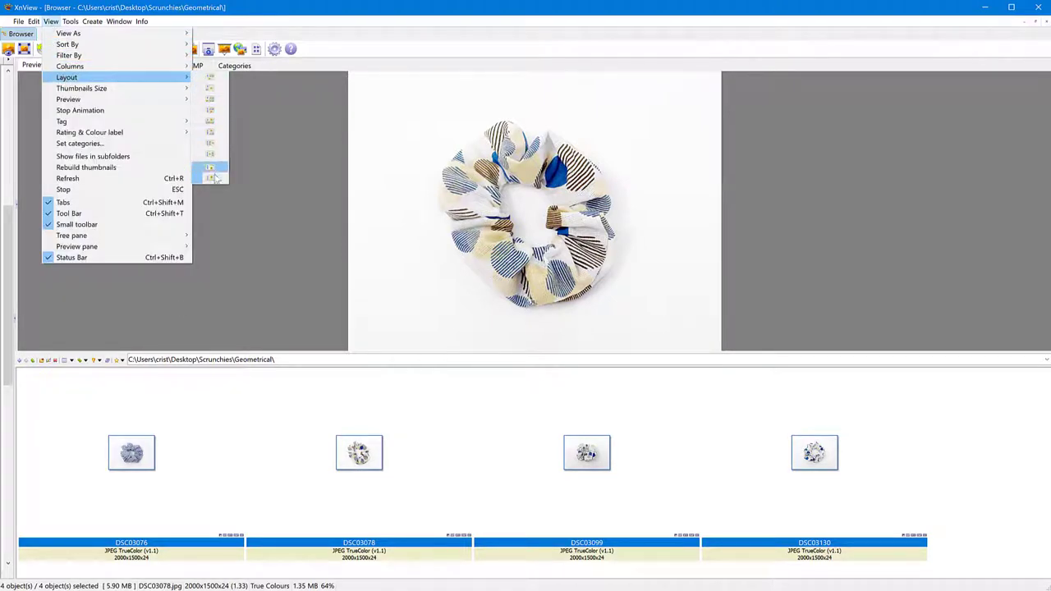
left_click(378, 18)
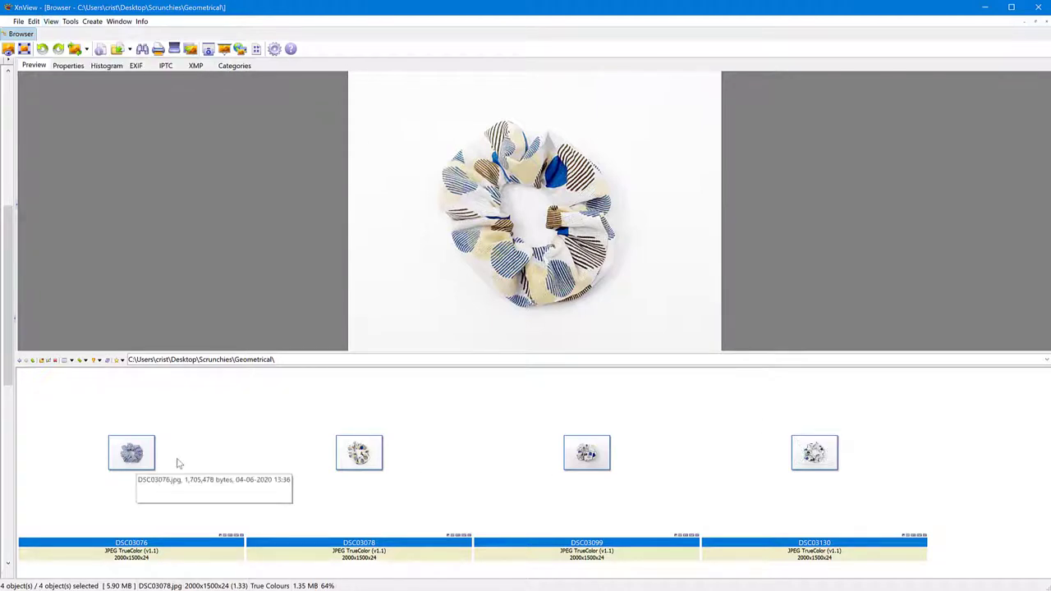
left_click_drag(1001, 445, 122, 460)
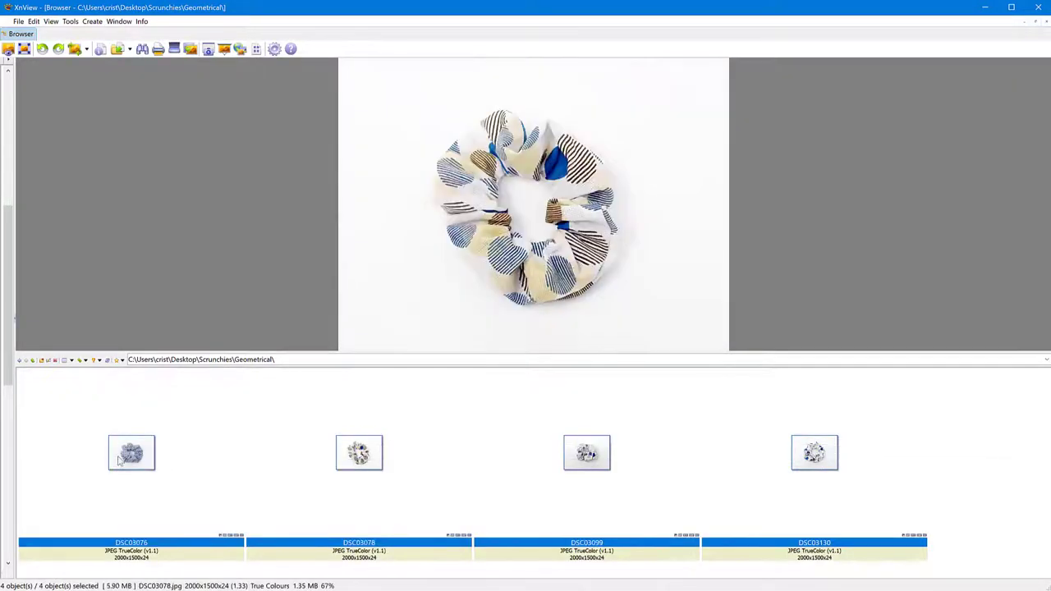
left_click(90, 22)
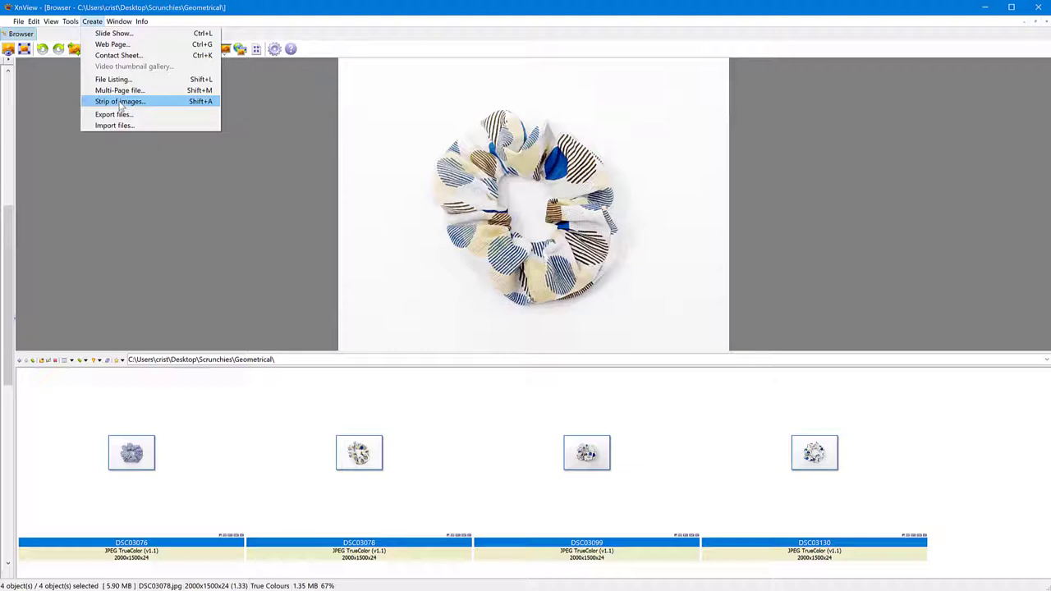
Step: Start a Strip of images from the four photos as a 2000x2000 Mosaic, 2 thumbs per row
left_click(149, 102)
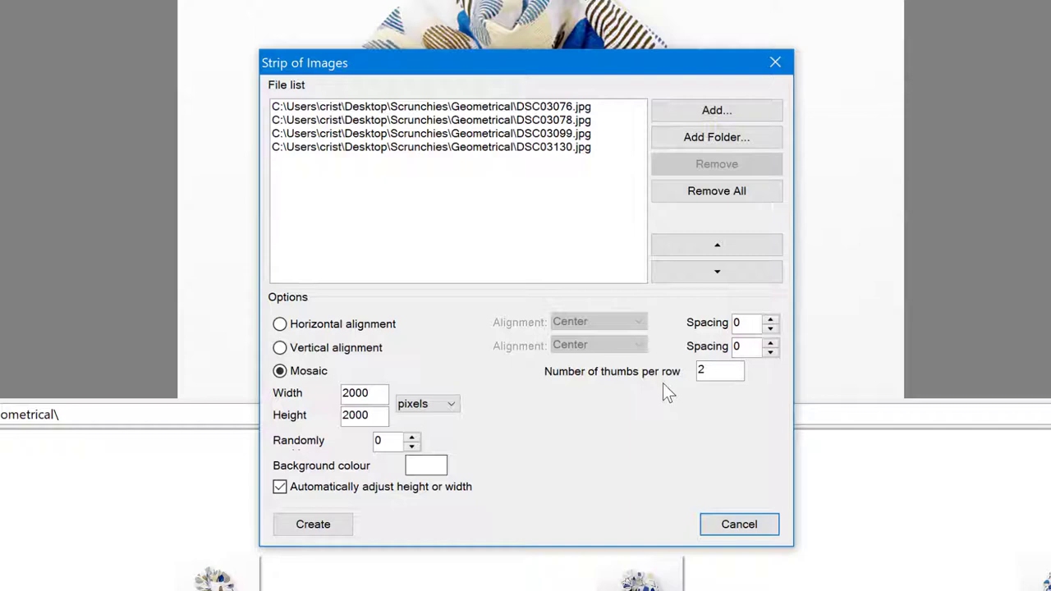
left_click(711, 374)
left_click(378, 419)
left_click(753, 323)
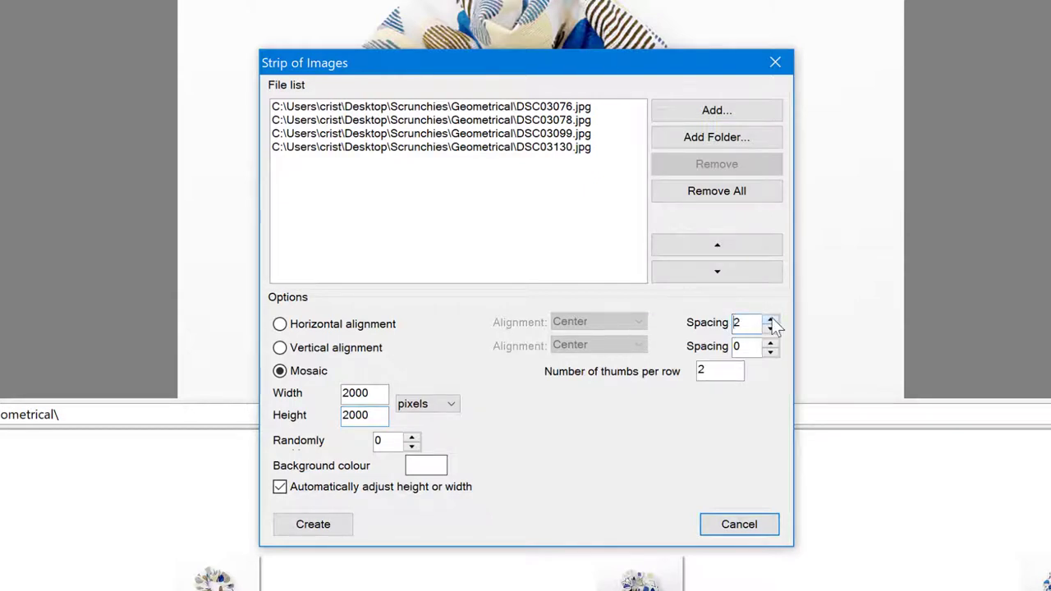
left_click(771, 321)
left_click(771, 320)
left_click(771, 321)
type("0")
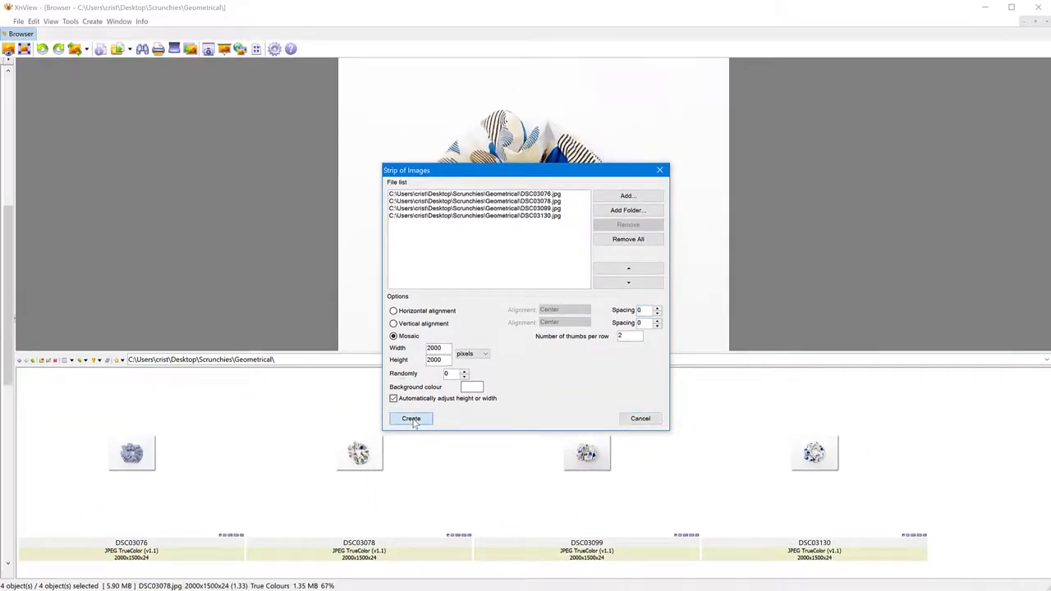
Step: Generate the 2x2 Panorama mosaic and zoom out to see the whole 2000x2000 image
left_click(411, 419)
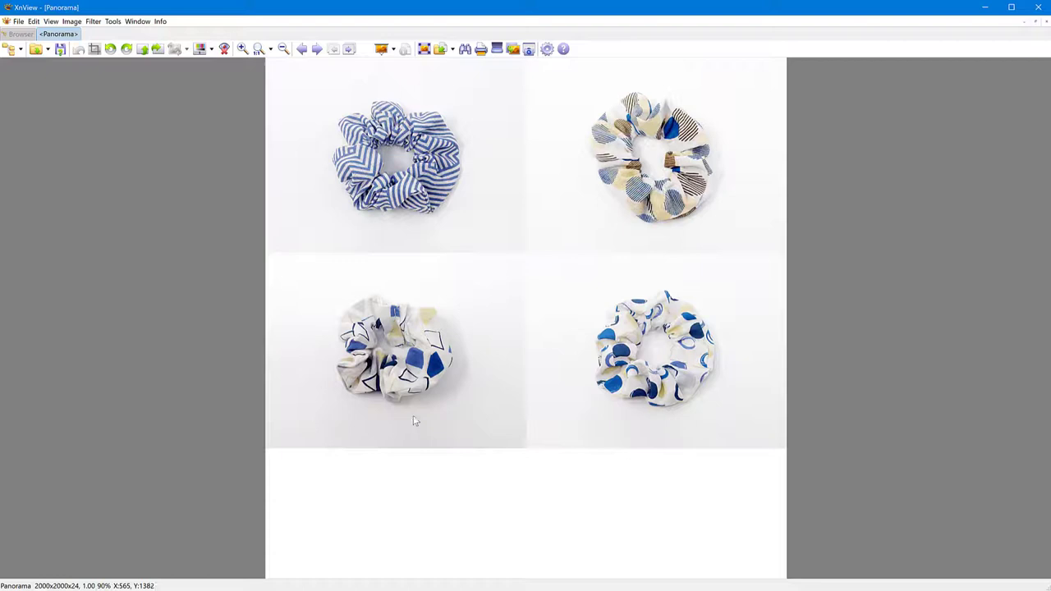
scroll(510, 390, "down", 2)
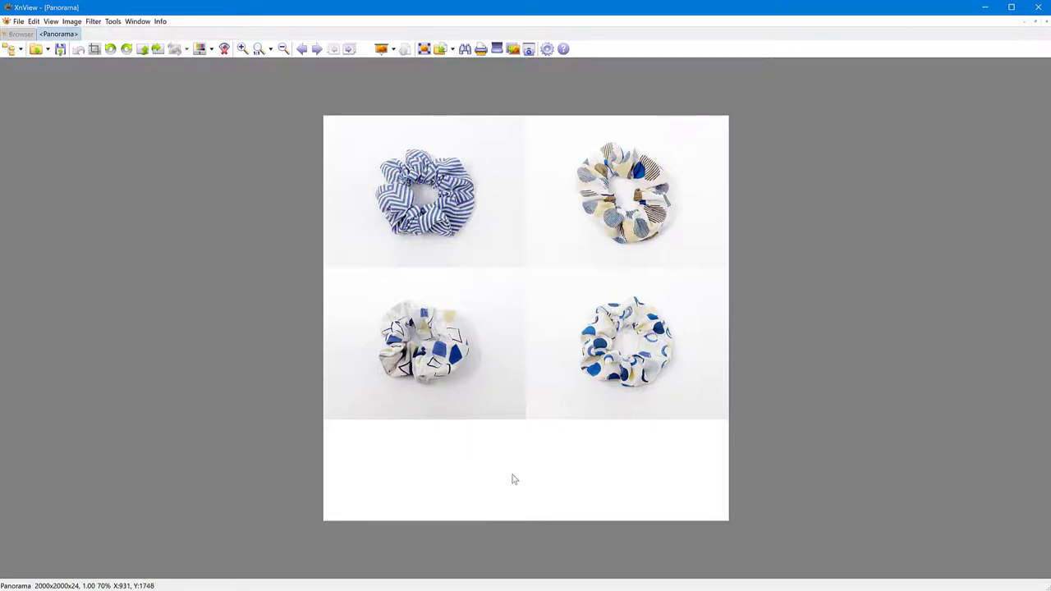
Step: Crop the mosaic to its four photos (2000x1501), then close it without saving
left_click_drag(323, 110, 797, 419)
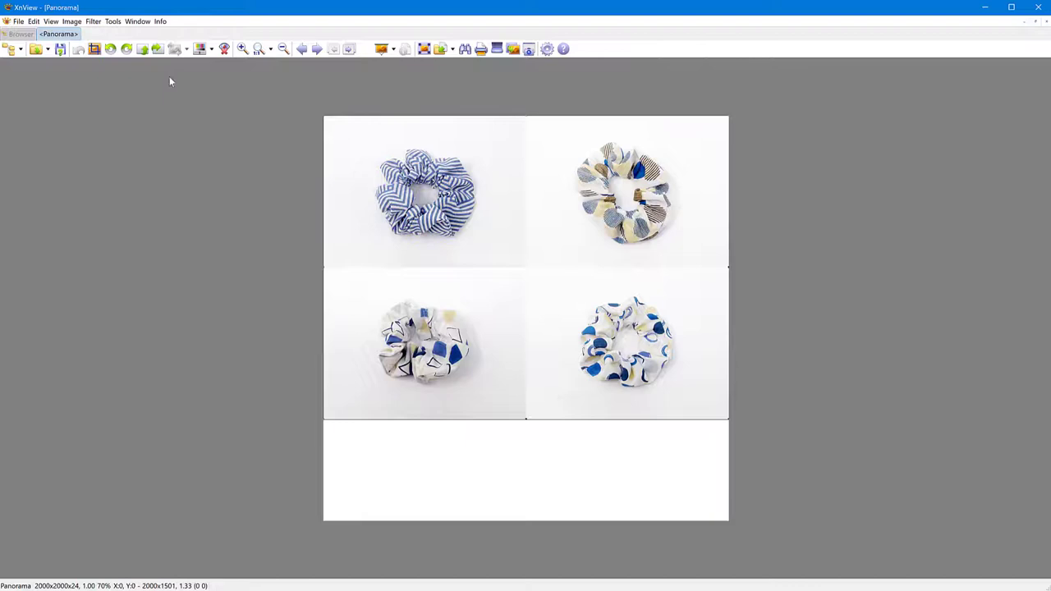
left_click(96, 50)
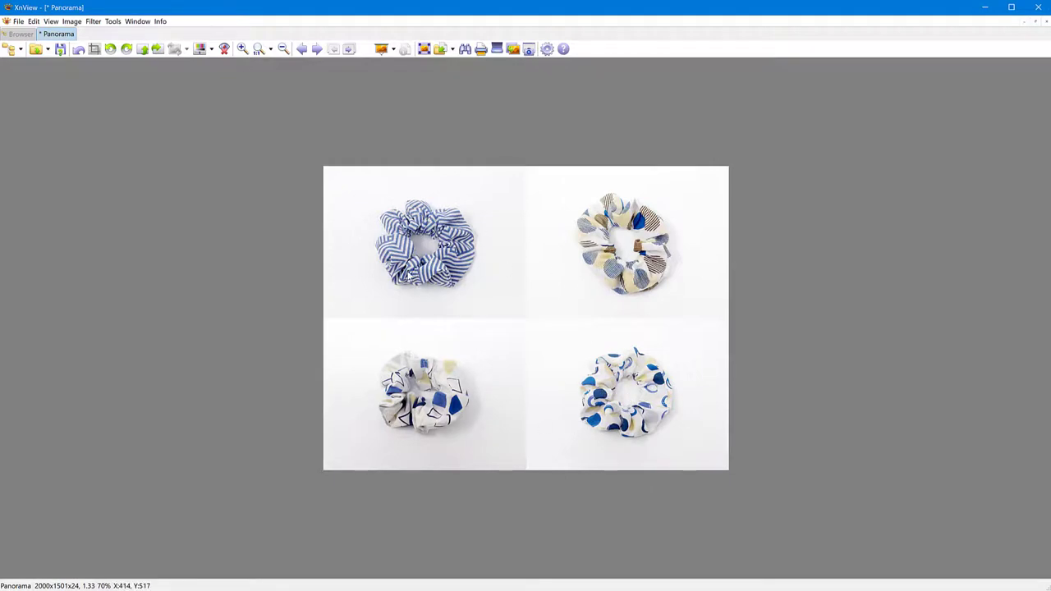
key("Escape")
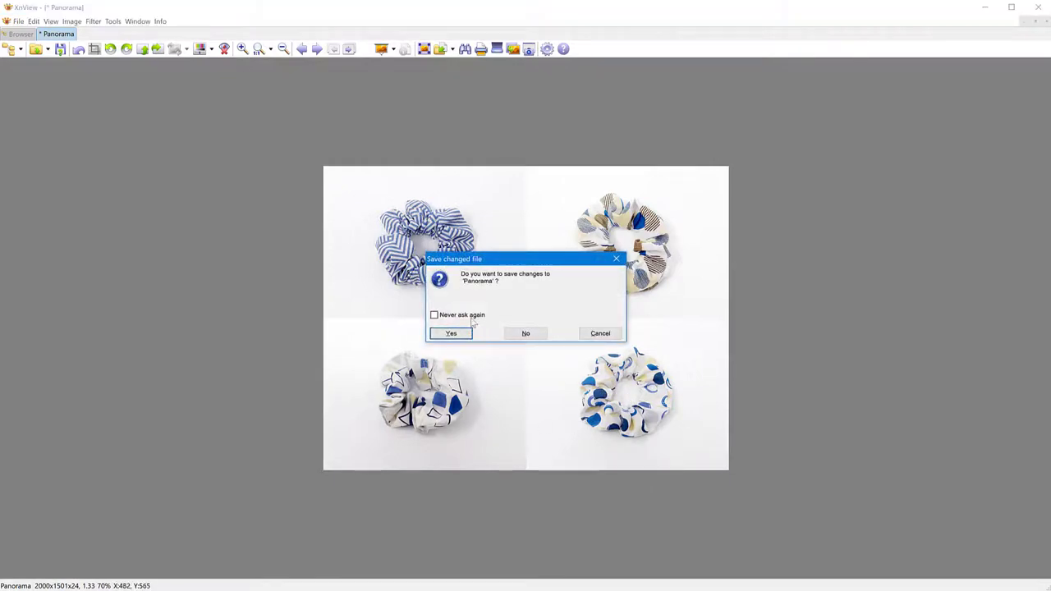
left_click(530, 335)
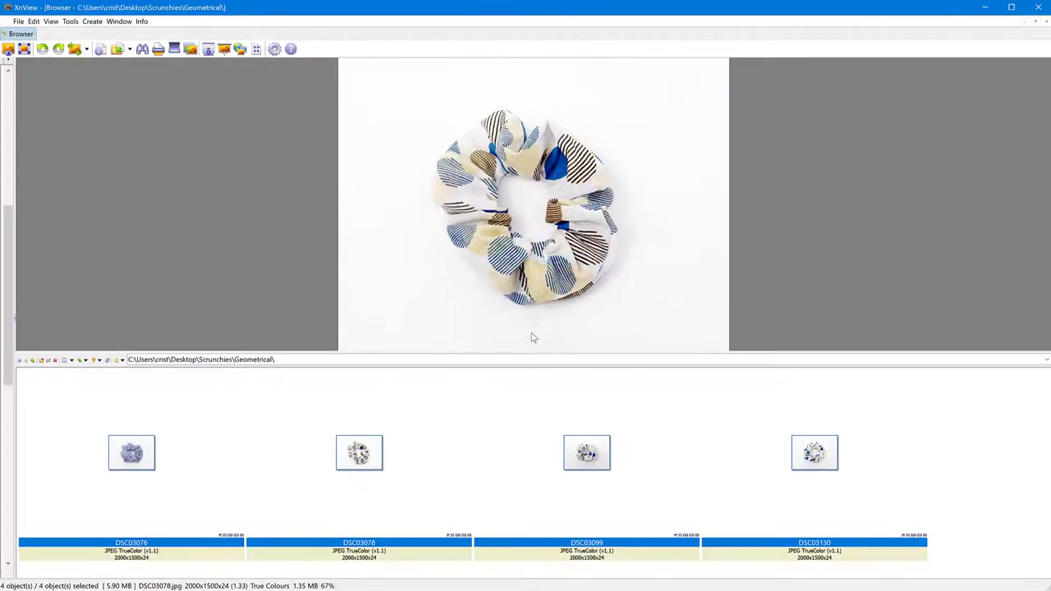
Step: Open the Harry Potter folder, select its five photos DSC03083–DSC03114, and bring up the Create menu
left_click(34, 360)
double_click(300, 418)
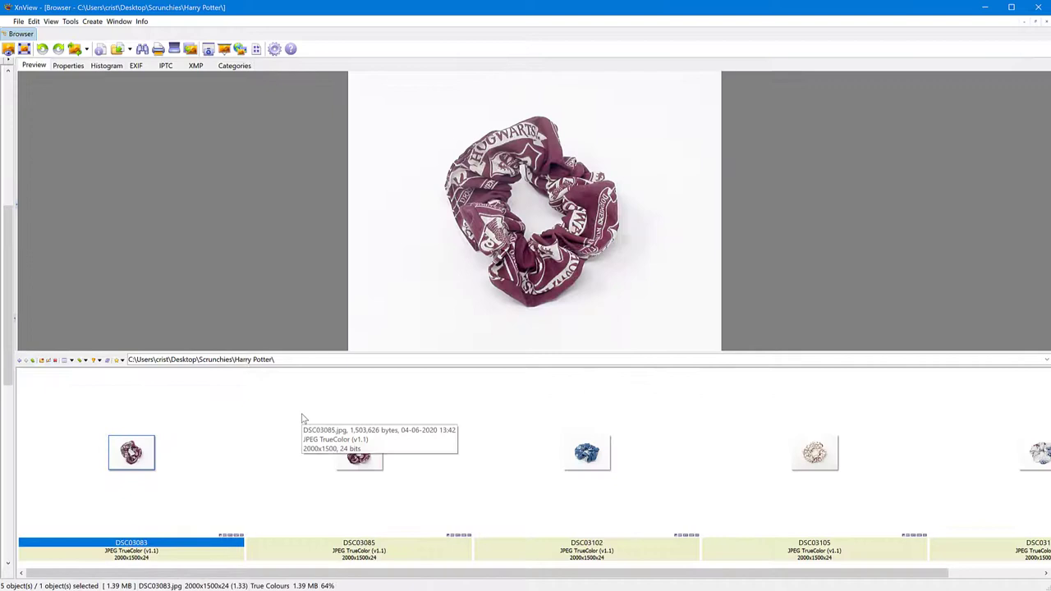
left_click_drag(600, 575, 733, 586)
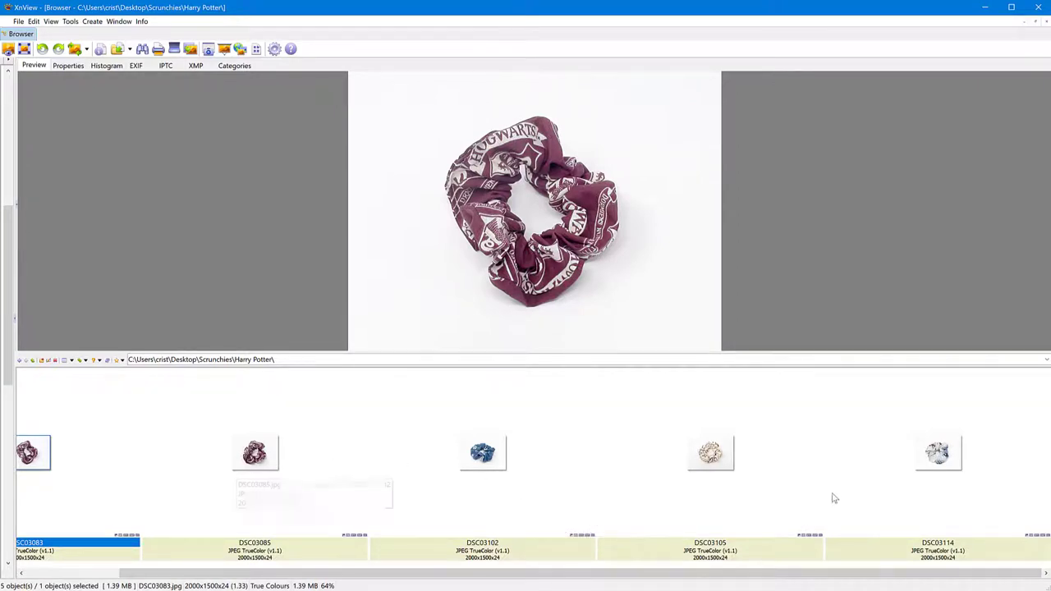
left_click(953, 492, "shift")
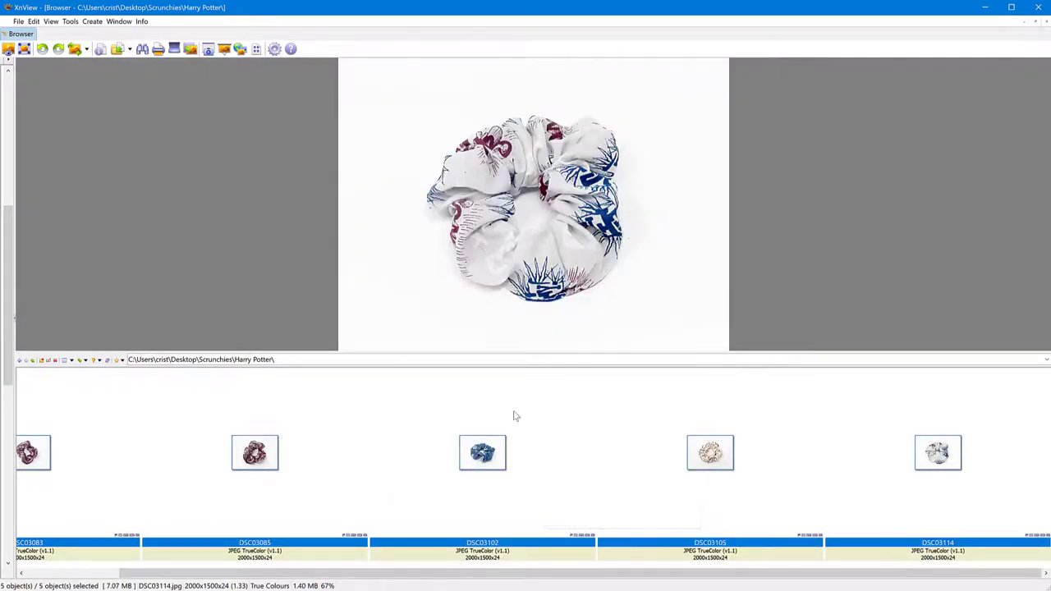
left_click(29, 456)
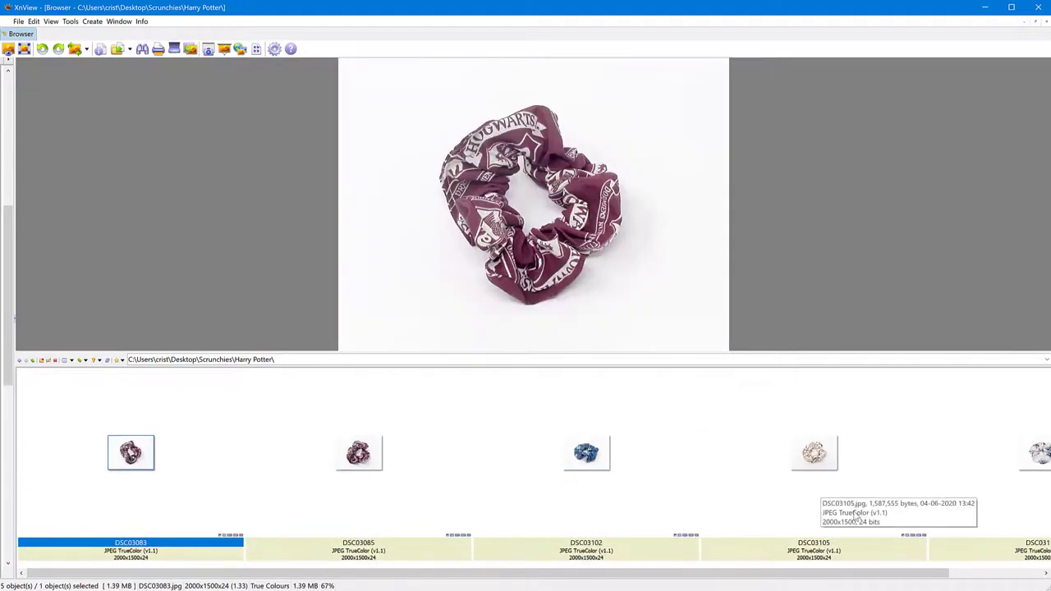
left_click(955, 456, "shift")
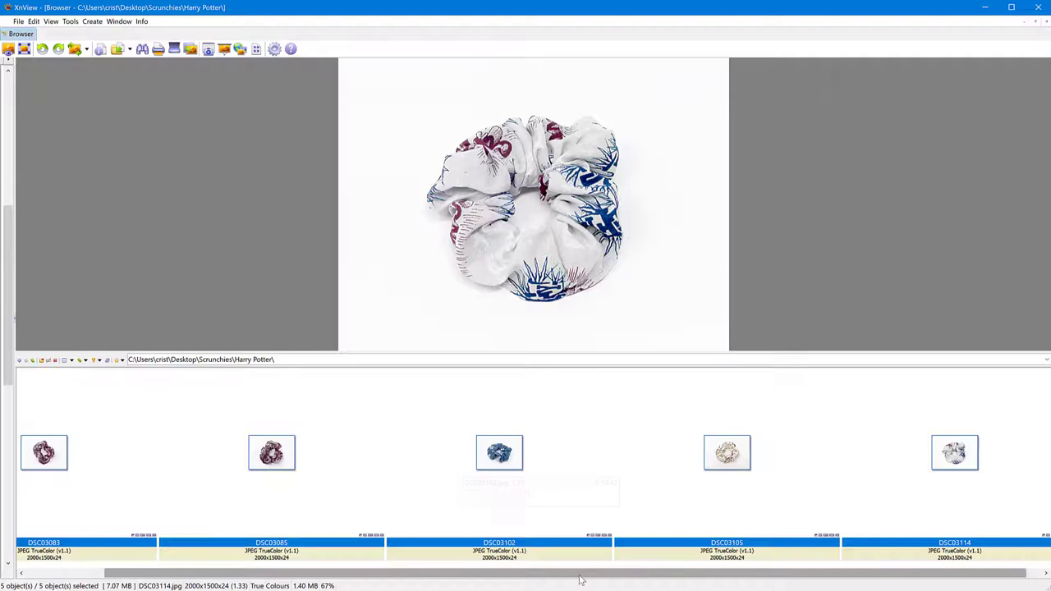
left_click(96, 23)
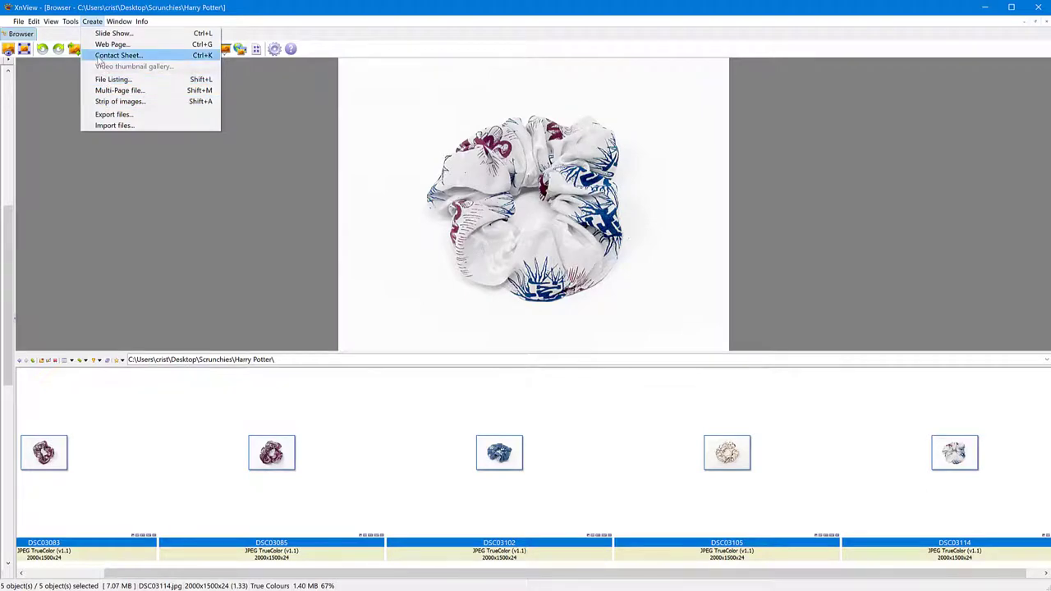
Step: Open Create Contact Sheet: 2000x2000 page, 16-pixel margins, 2x2 thumbnails, 20-pixel spacing
left_click(113, 55)
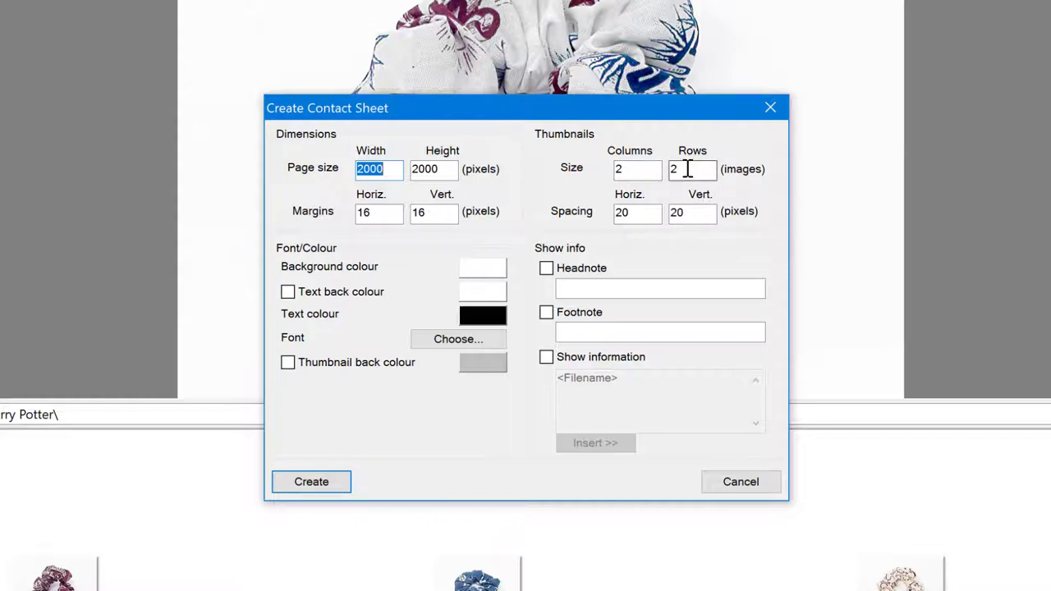
Step: Change the contact sheet Rows value to 3 for a 2x3 grid
double_click(689, 168)
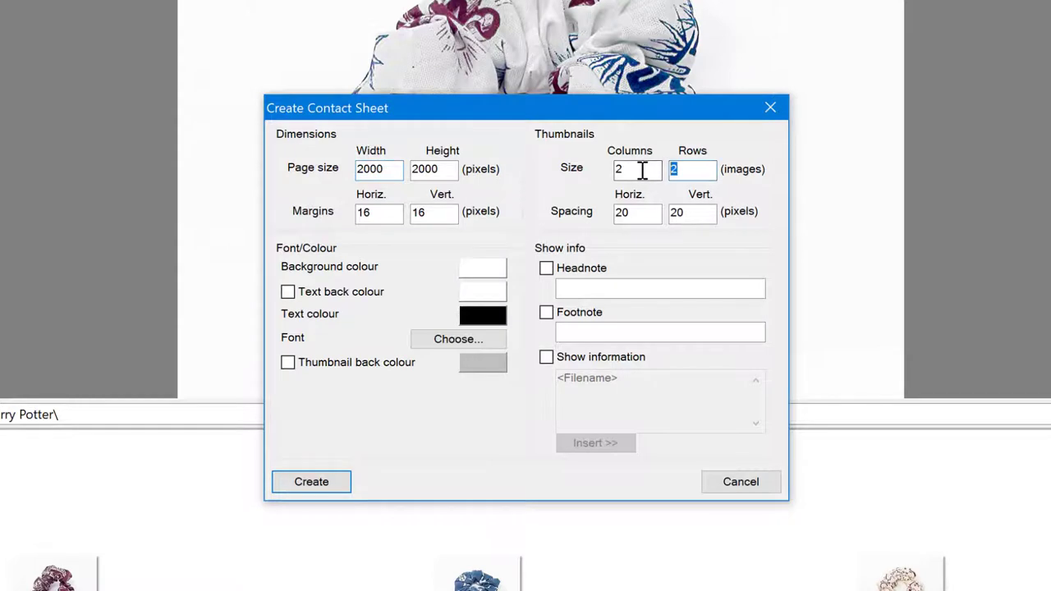
type("3")
Step: Turn off the headnote and leave Show information unchecked after reviewing its Insert fields
left_click(547, 268)
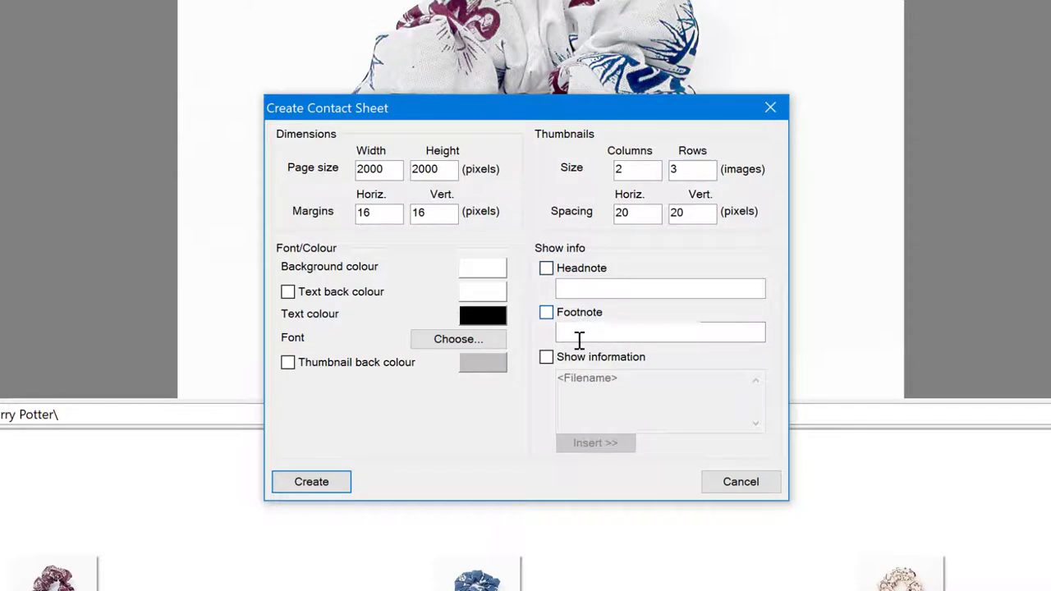
left_click(547, 358)
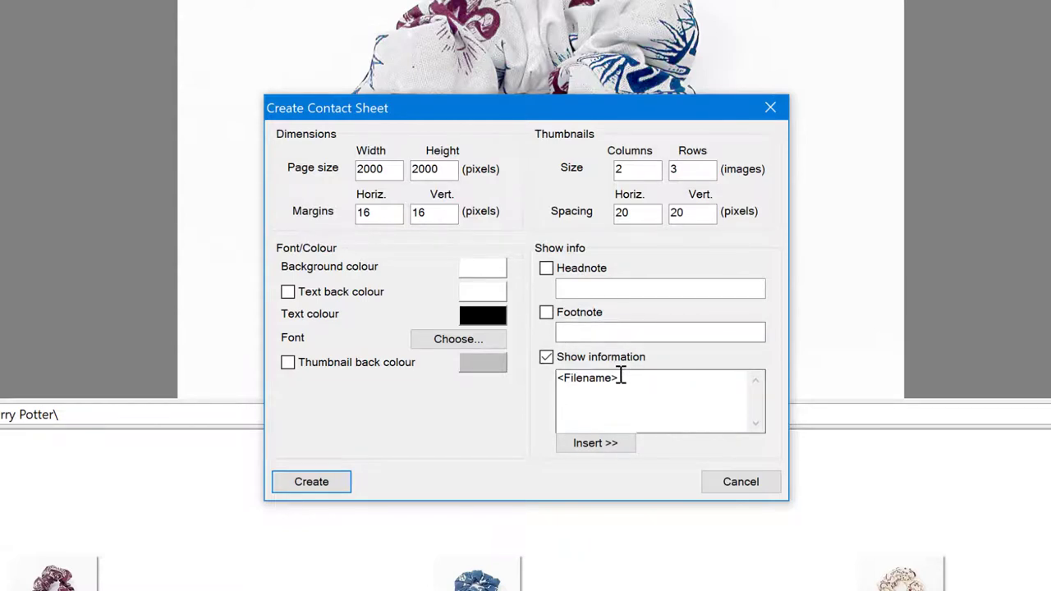
left_click(605, 448)
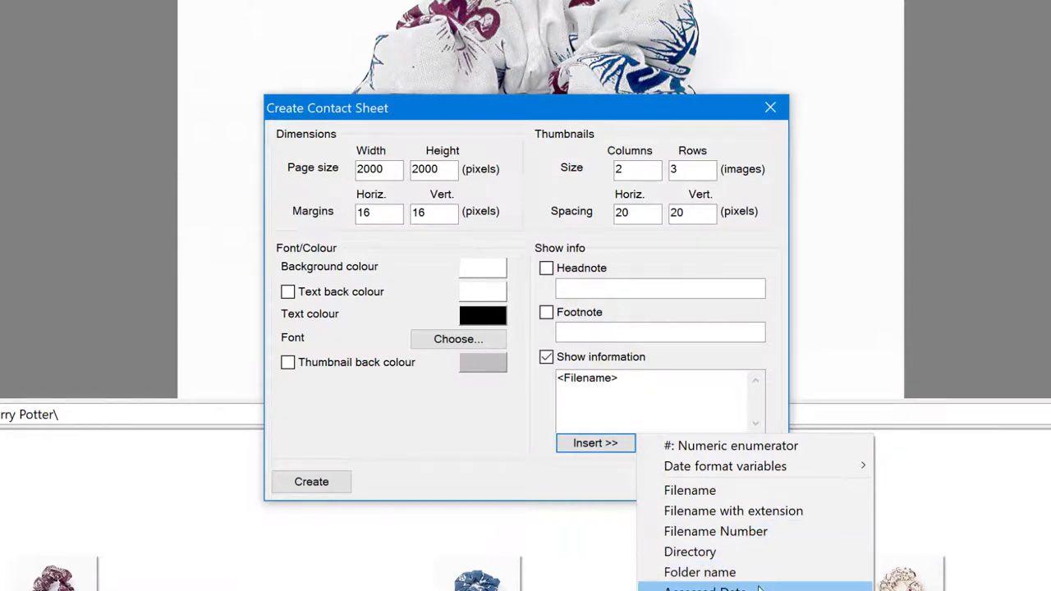
left_click(474, 433)
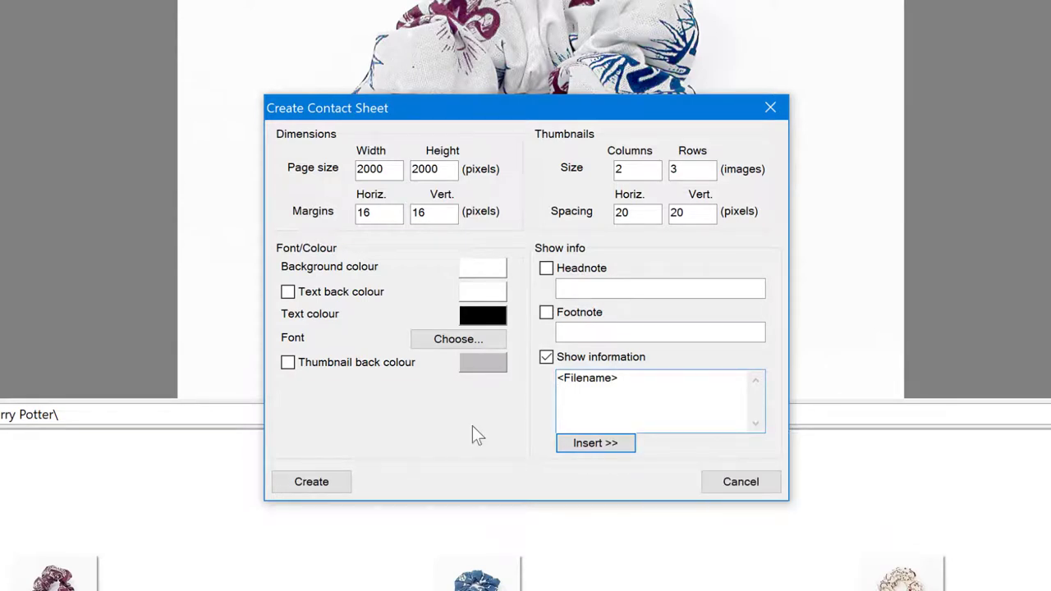
left_click(547, 358)
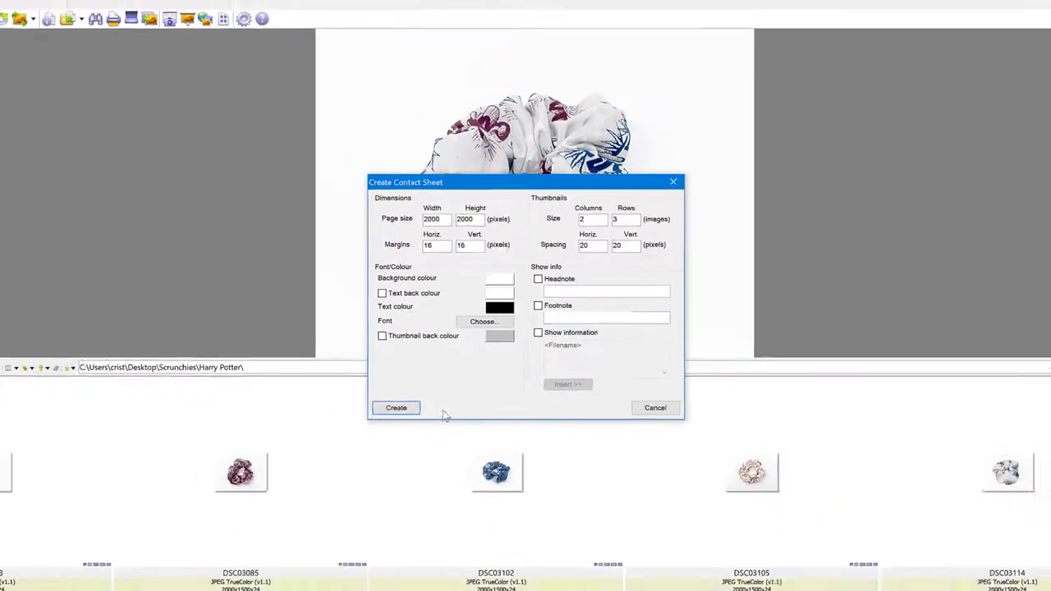
Step: Build Contact Sheet-1 of the five Harry Potter scrunchies and return to the Browser
left_click(396, 407)
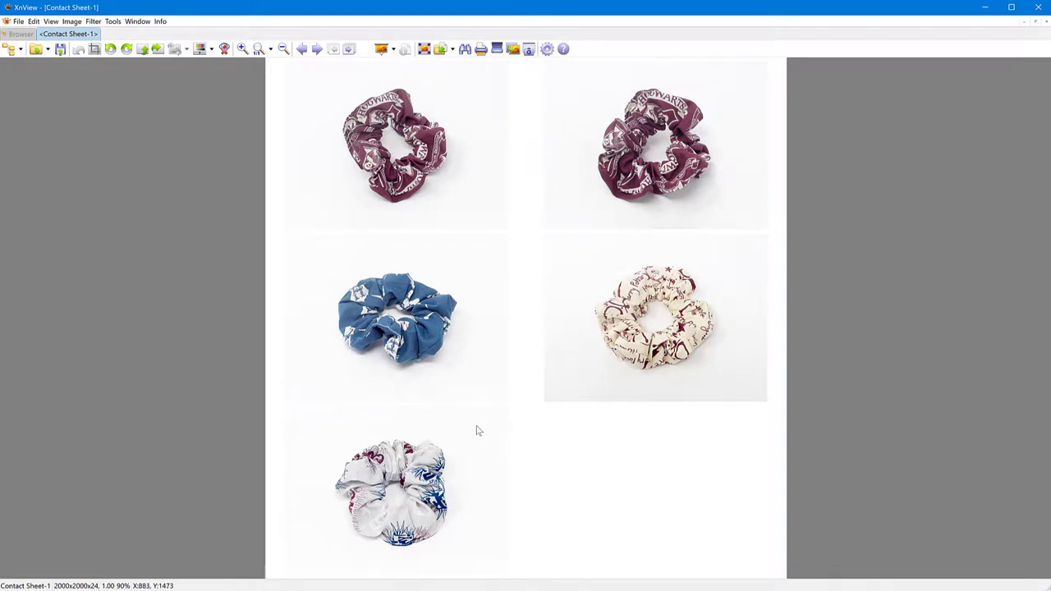
left_click(23, 35)
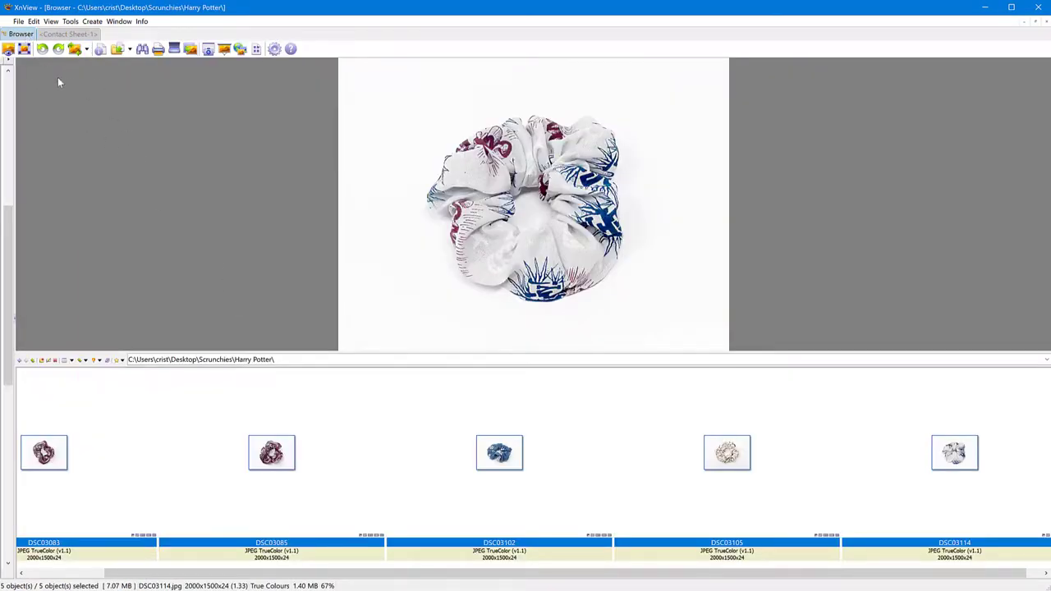
Step: Open the Yellow folder under Scrunchies and select all four yellow photos
left_click(31, 360)
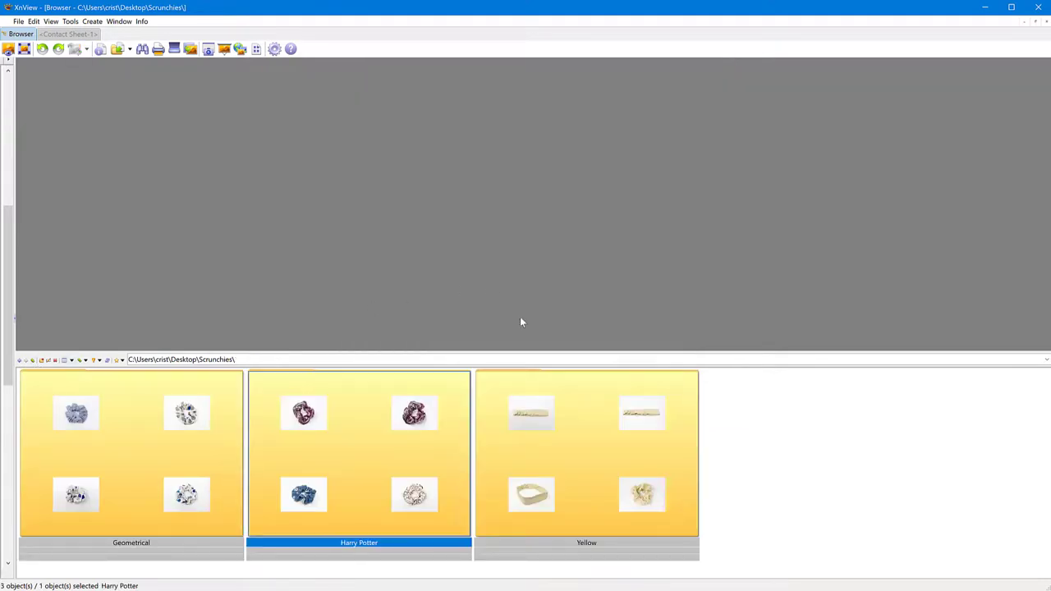
double_click(589, 425)
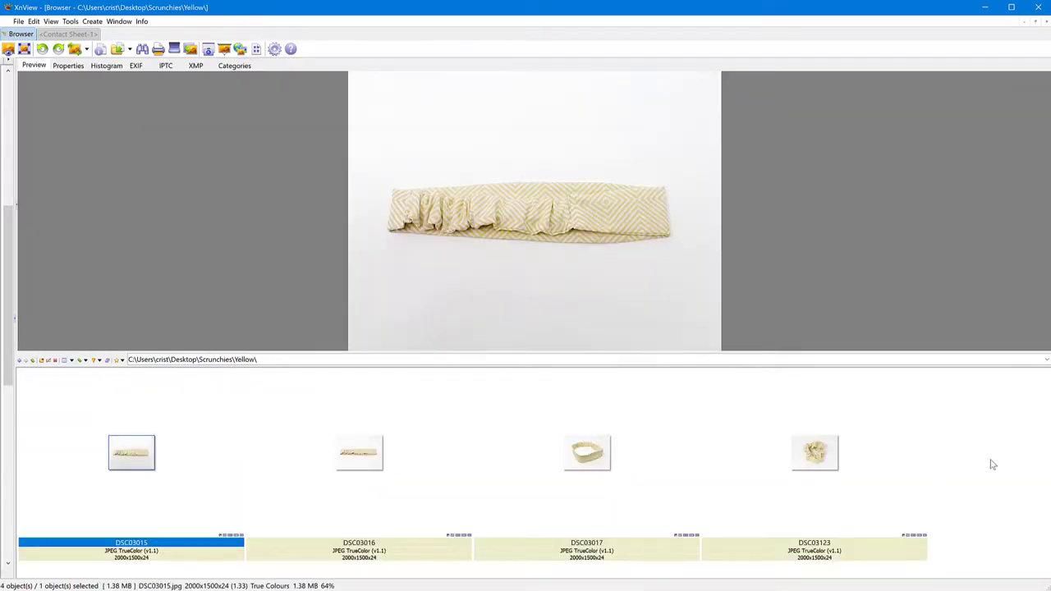
left_click_drag(1004, 447, 145, 479)
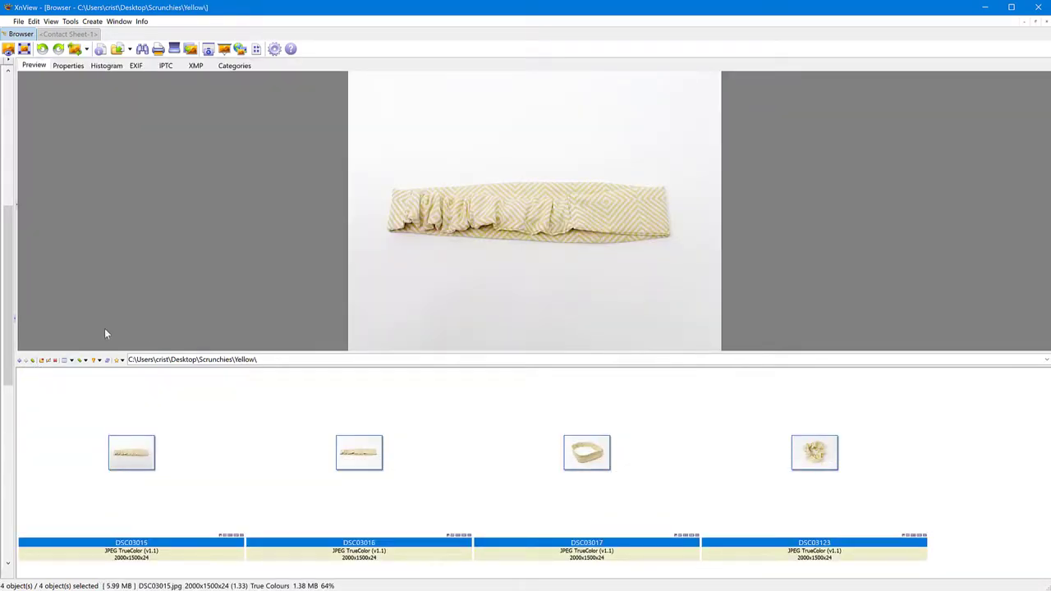
Step: Create a contact sheet with 2 rows, horizontal spacing 0 and a headnote enabled
left_click(92, 22)
left_click(104, 56)
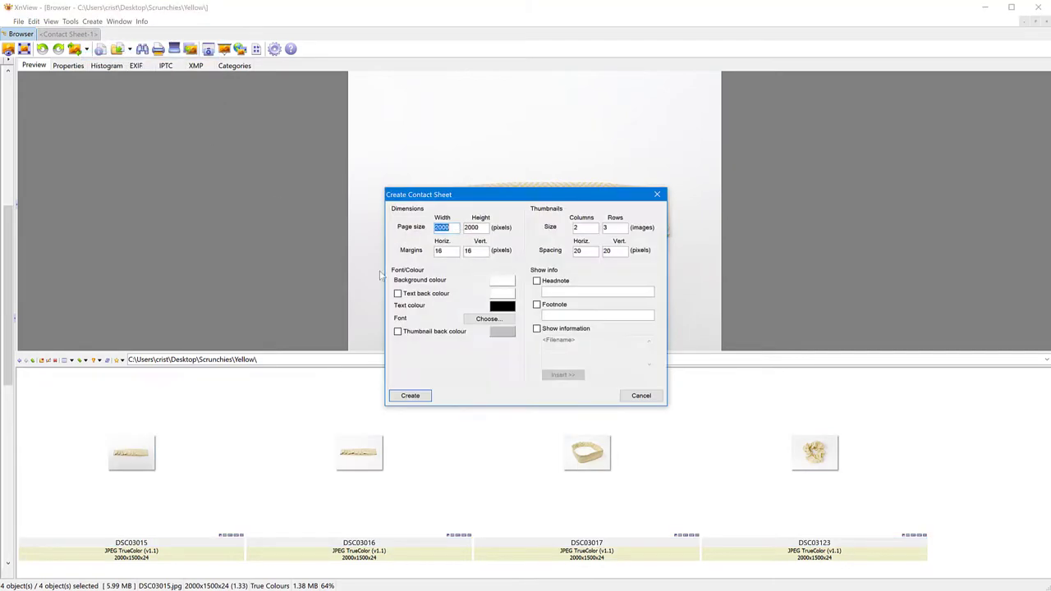
double_click(608, 227)
type("2")
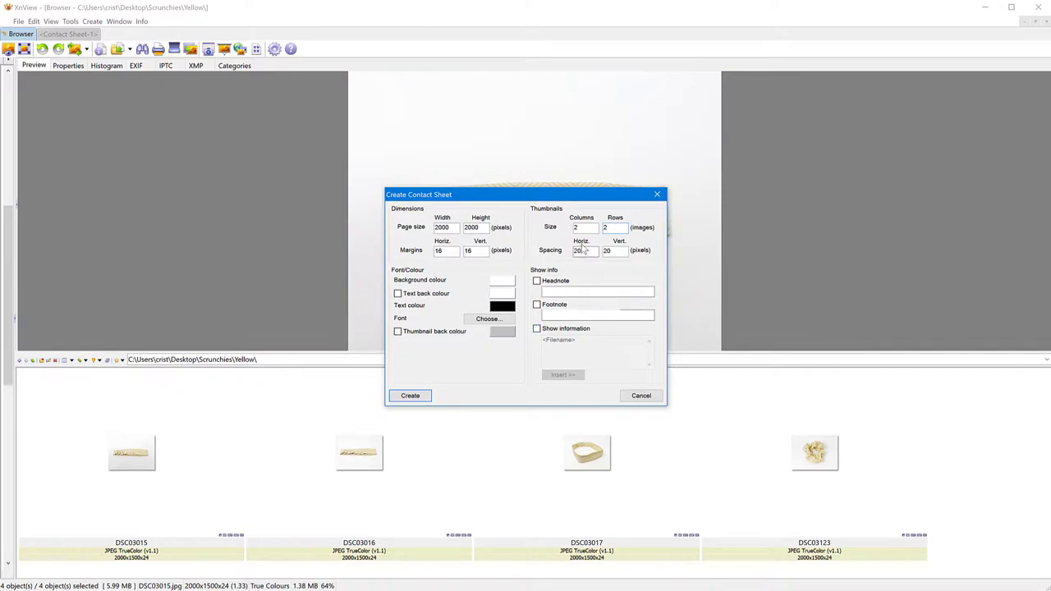
left_click_drag(589, 252, 556, 252)
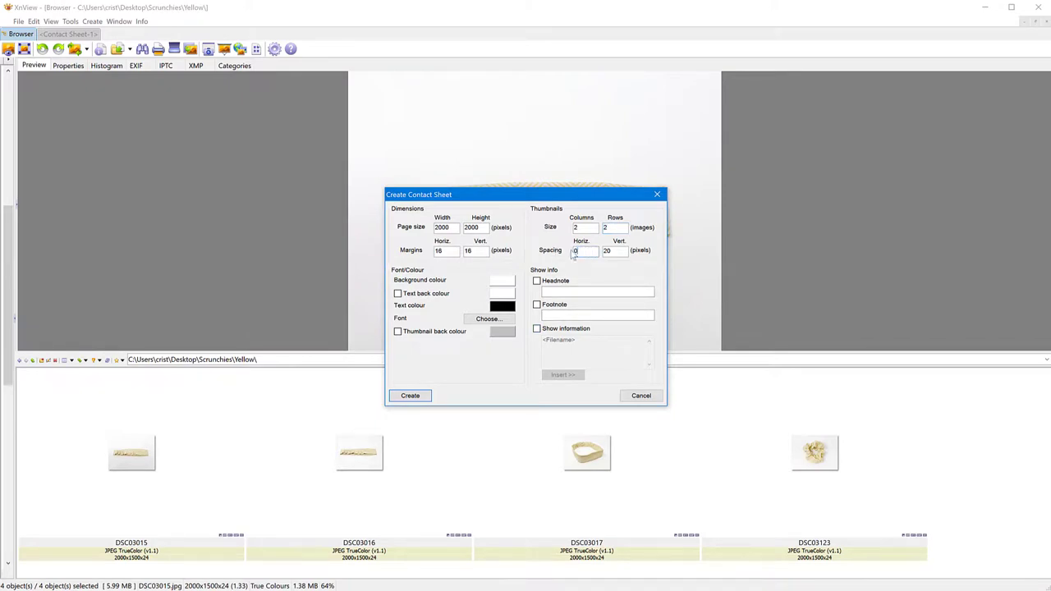
type("0")
key("Tab")
left_click(537, 281)
left_click(562, 293)
left_click(403, 399)
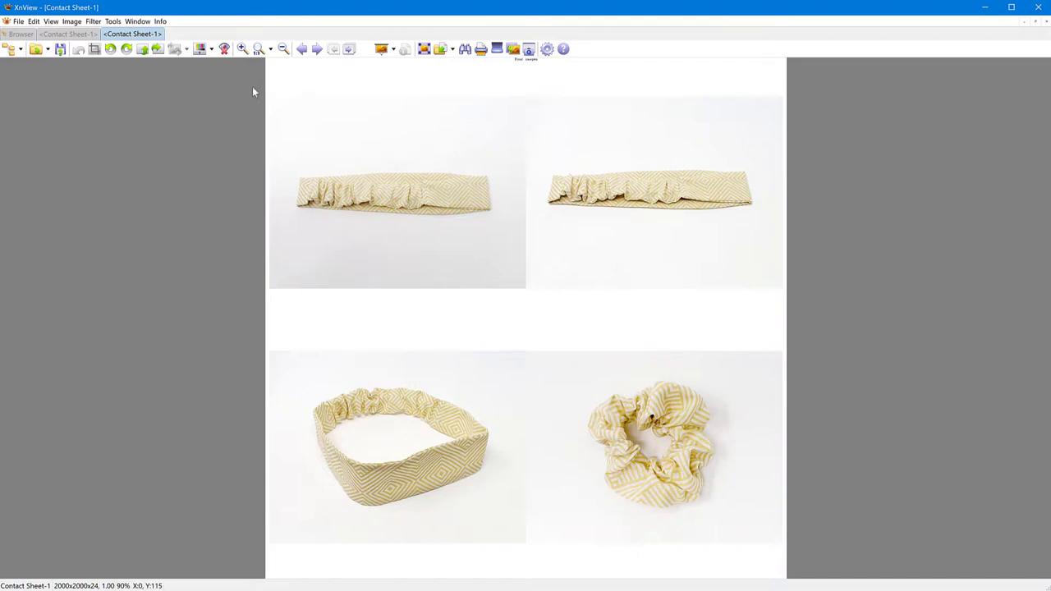
Step: Crop the yellow contact sheet to the area below the blank top strip
left_click_drag(254, 87, 908, 558)
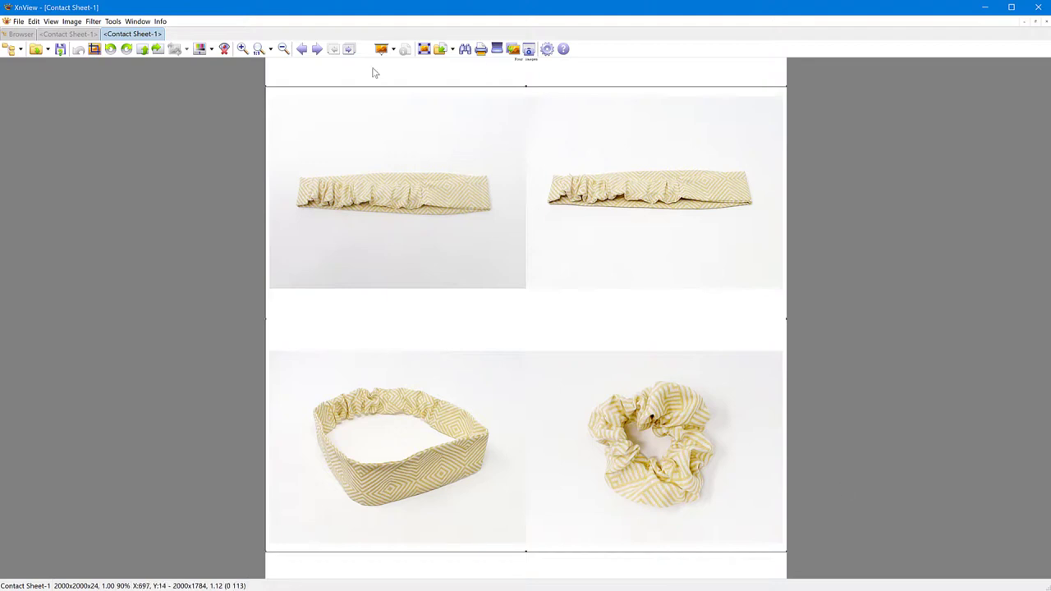
left_click(94, 49)
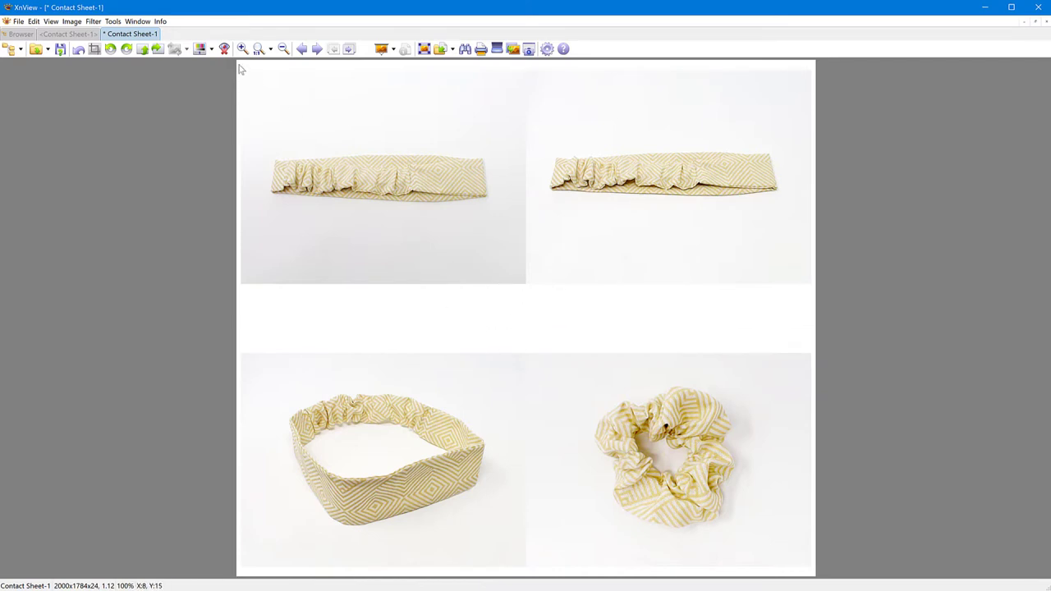
Step: Move the top headband row down against the bottom row, then crop to the tight 2x2 grid
left_click_drag(239, 66, 814, 288)
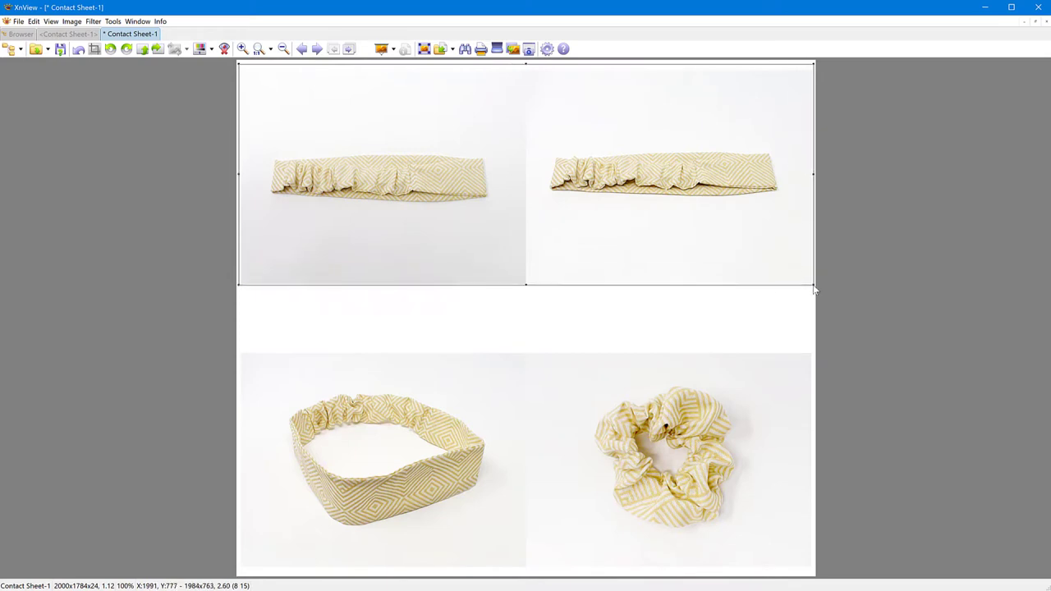
key("Delete")
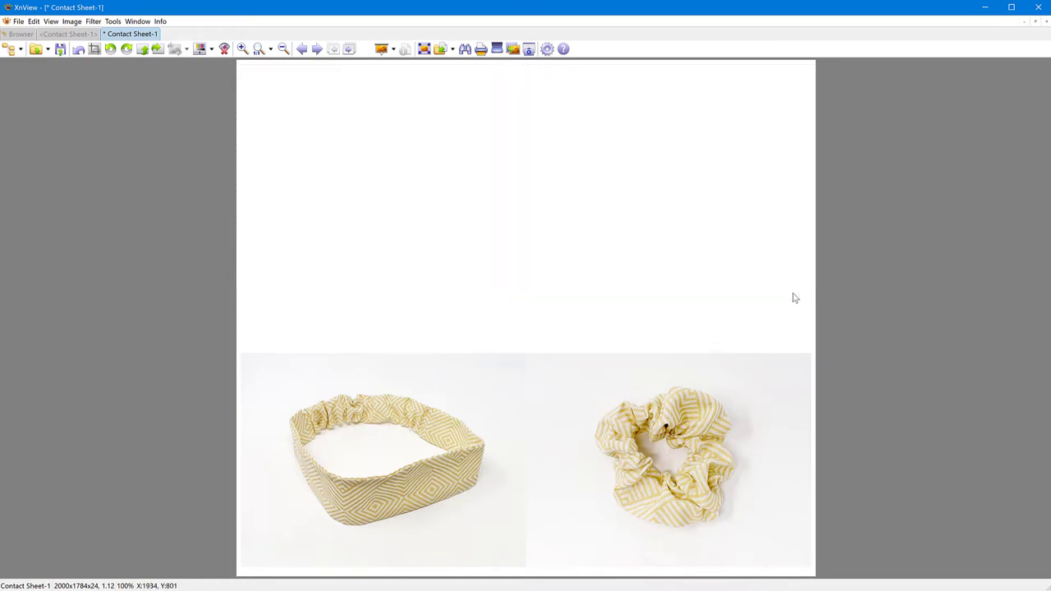
left_click_drag(238, 351, 840, 135)
key("ctrl+v")
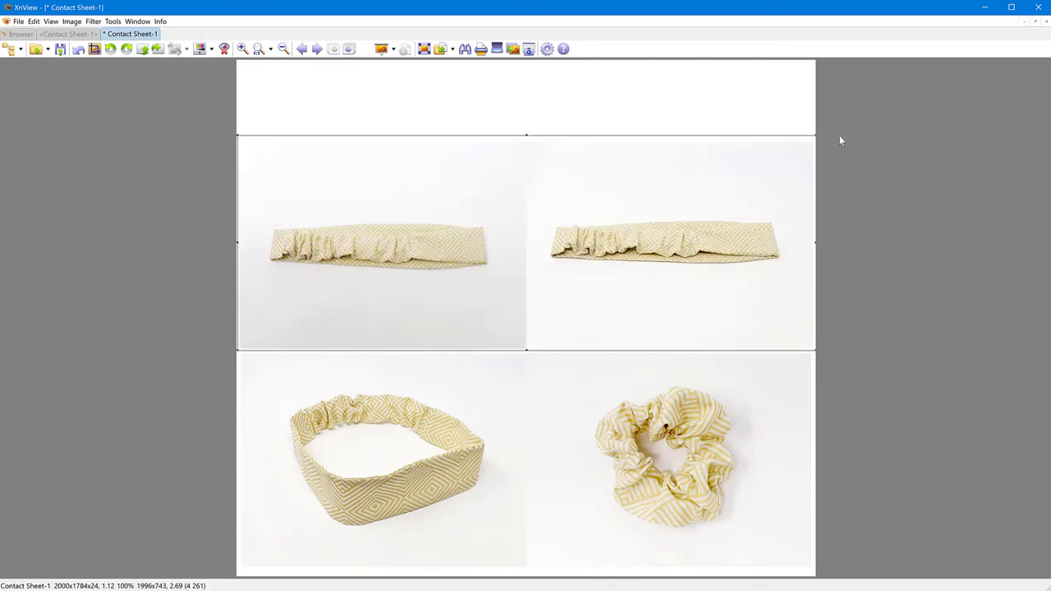
left_click(580, 293)
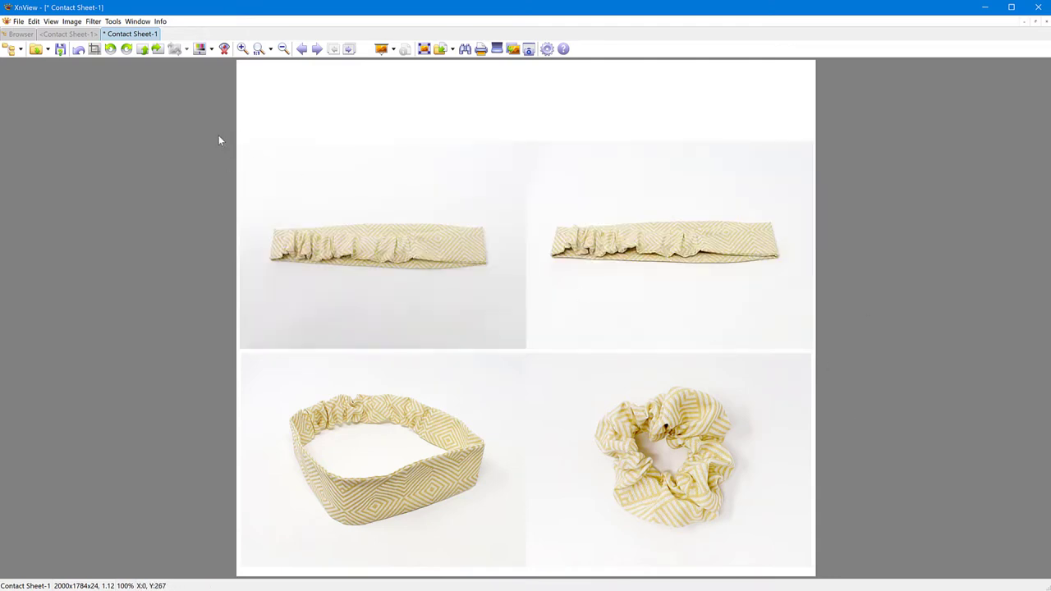
left_click_drag(221, 137, 897, 578)
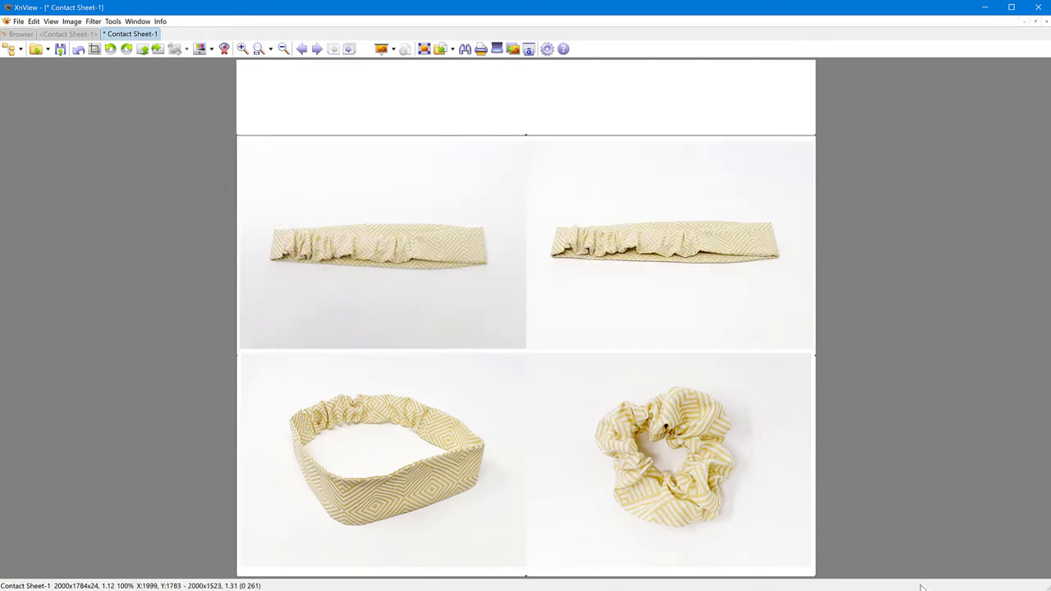
left_click(94, 49)
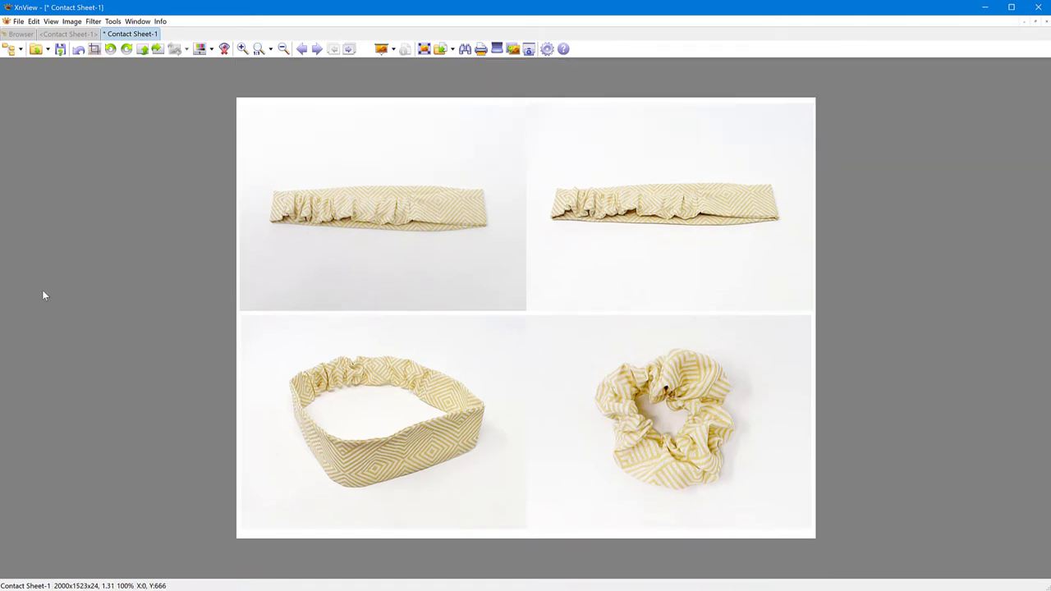